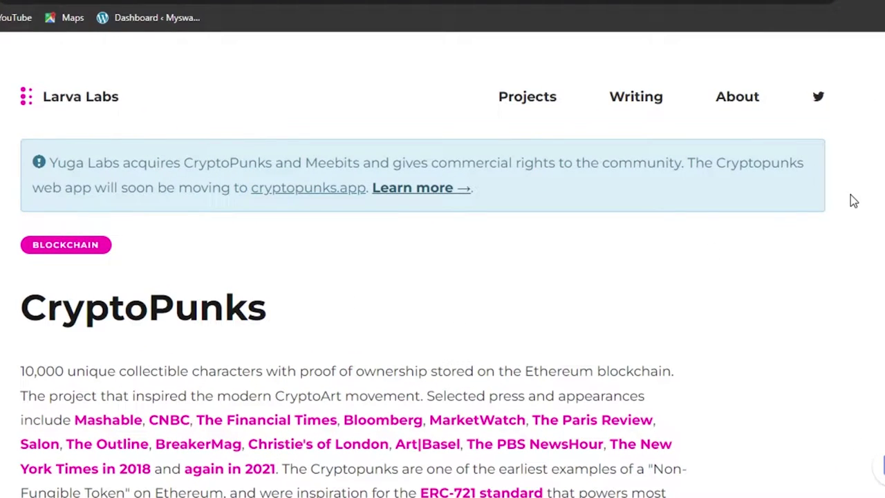
Examine the CryptoPunks page's introduction, punk gallery, stats, sales, bids, purchase instructions and punk search.
{"action": "scroll", "coordinate": [443, 276], "scroll_direction": "down", "scroll_amount": 7}
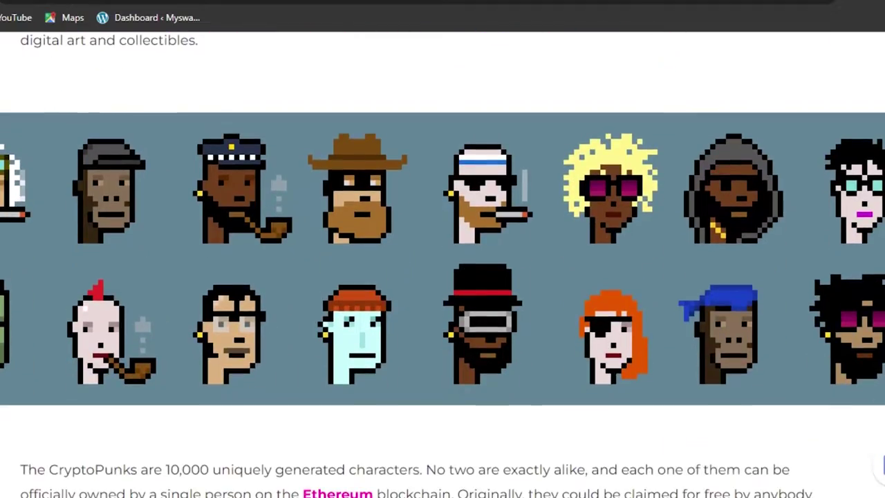
{"action": "scroll", "coordinate": [443, 263], "scroll_direction": "down", "scroll_amount": 10}
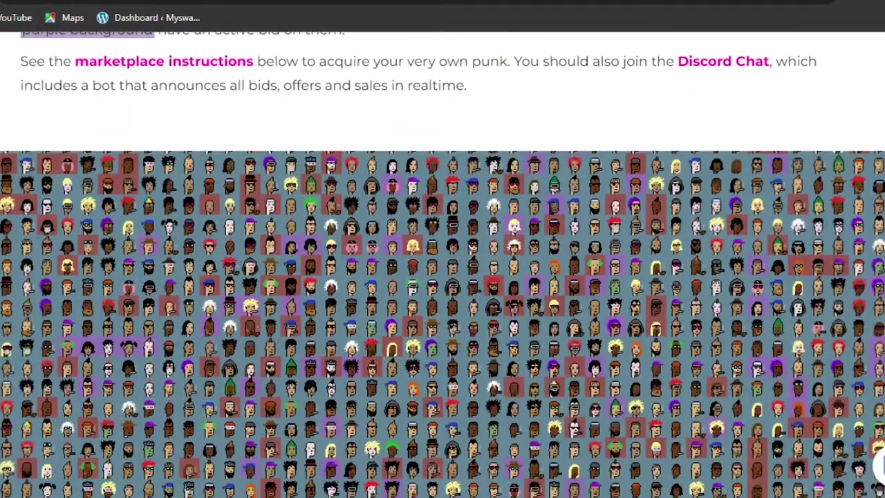
{"action": "scroll", "coordinate": [442, 263], "scroll_direction": "down", "scroll_amount": 2}
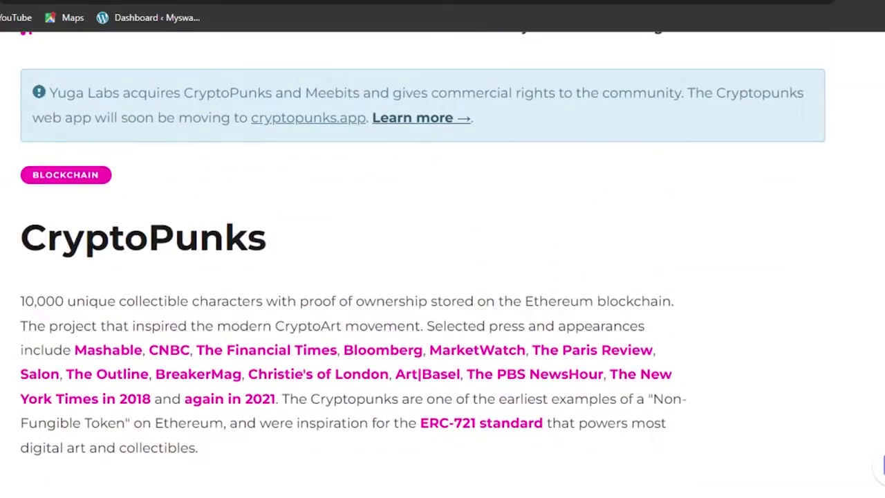
{"action": "scroll", "coordinate": [443, 263], "scroll_direction": "up", "scroll_amount": 1}
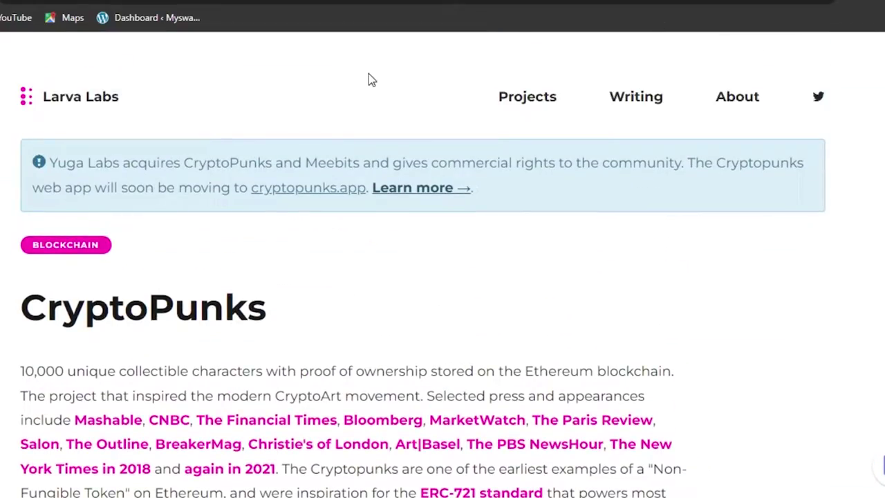
{"action": "scroll", "coordinate": [740, 90], "scroll_direction": "down", "scroll_amount": 6}
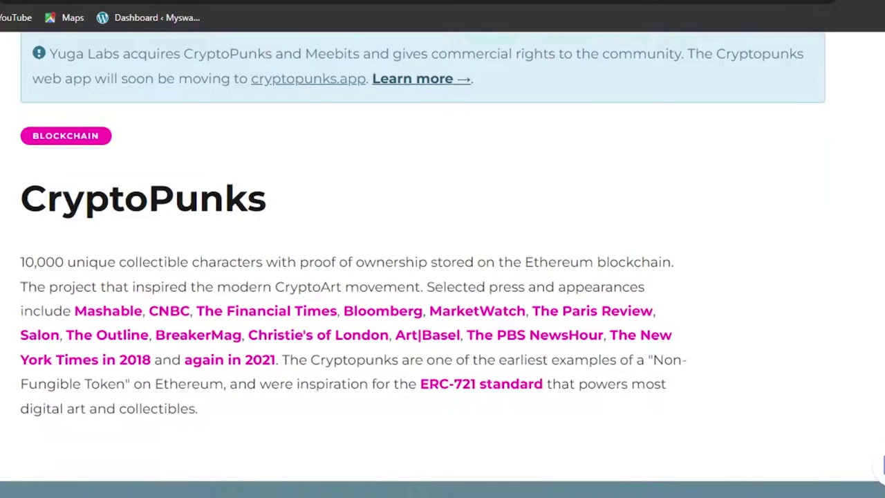
{"action": "scroll", "coordinate": [442, 263], "scroll_direction": "down", "scroll_amount": 1}
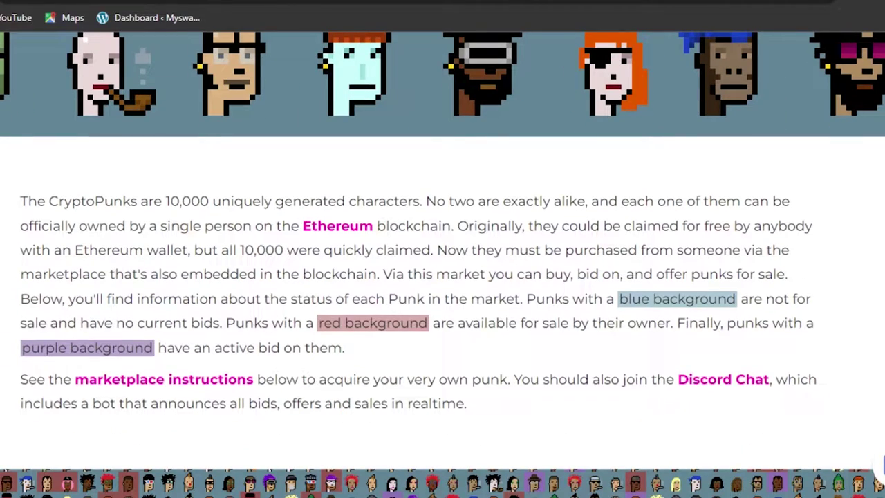
{"action": "scroll", "coordinate": [442, 263], "scroll_direction": "down", "scroll_amount": 15}
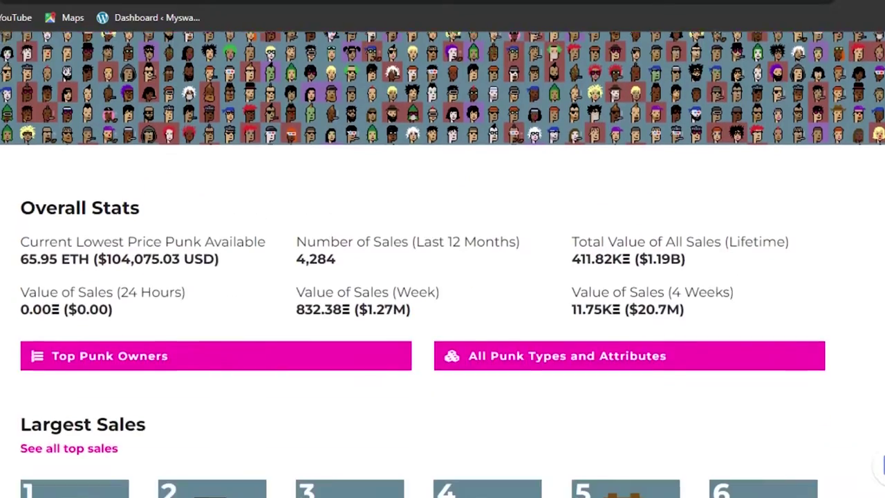
{"action": "scroll", "coordinate": [442, 262], "scroll_direction": "down", "scroll_amount": 4}
{"action": "scroll", "coordinate": [443, 263], "scroll_direction": "up", "scroll_amount": 1}
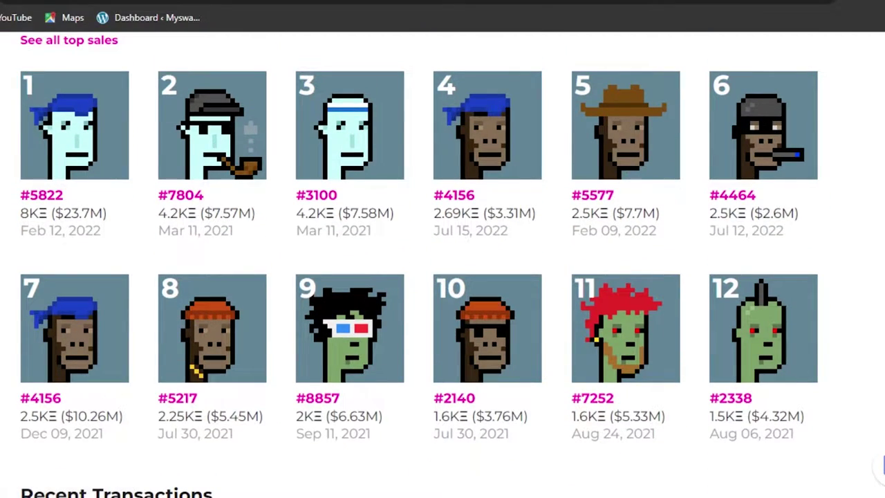
{"action": "scroll", "coordinate": [442, 263], "scroll_direction": "down", "scroll_amount": 9}
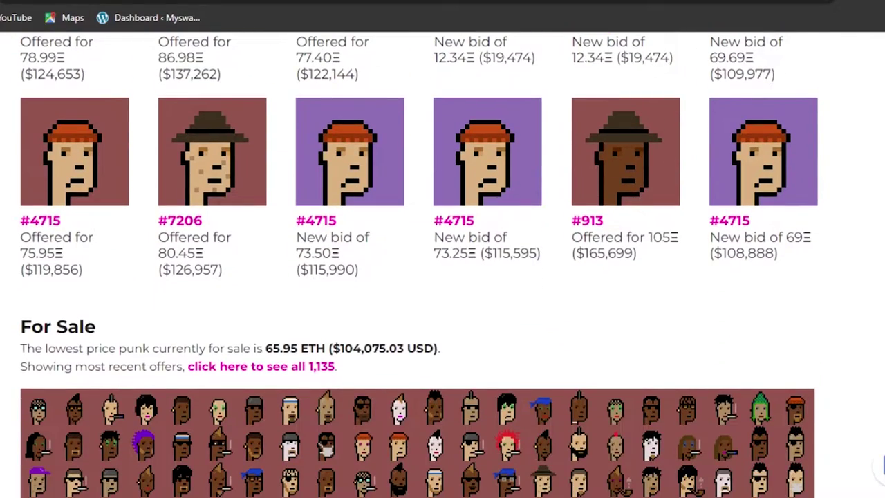
{"action": "scroll", "coordinate": [442, 262], "scroll_direction": "down", "scroll_amount": 15}
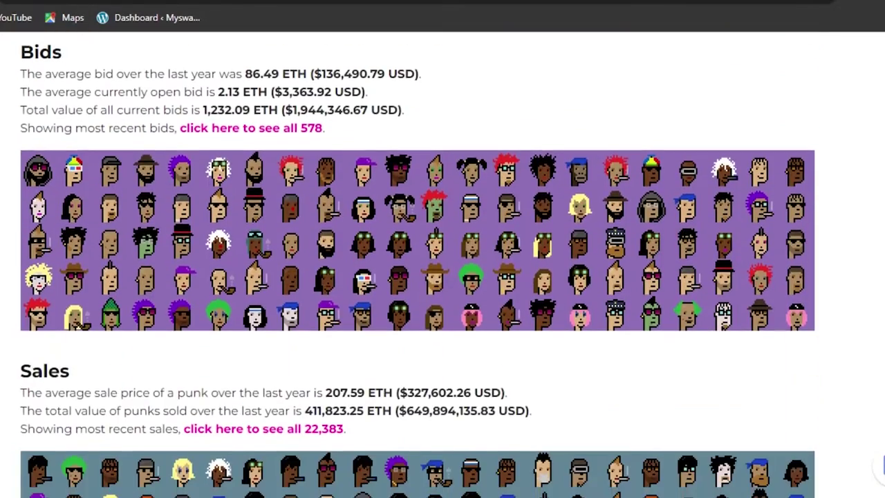
{"action": "scroll", "coordinate": [443, 262], "scroll_direction": "down", "scroll_amount": 20}
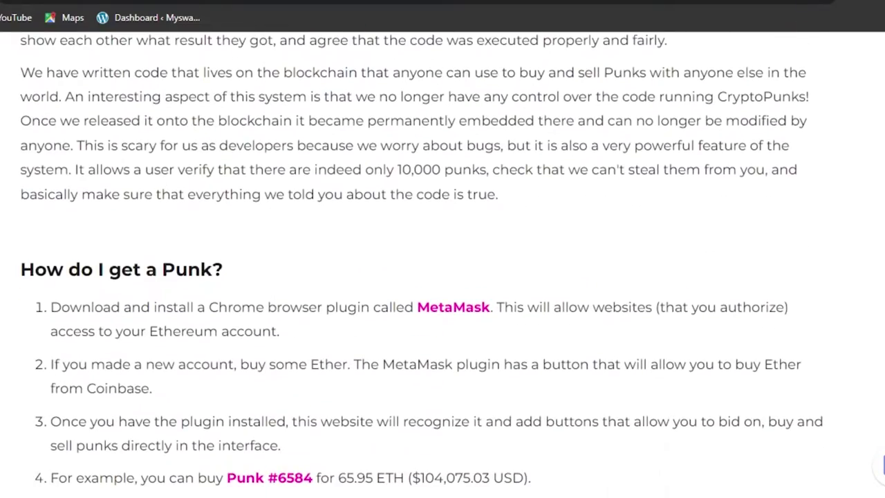
{"action": "scroll", "coordinate": [443, 263], "scroll_direction": "down", "scroll_amount": 1}
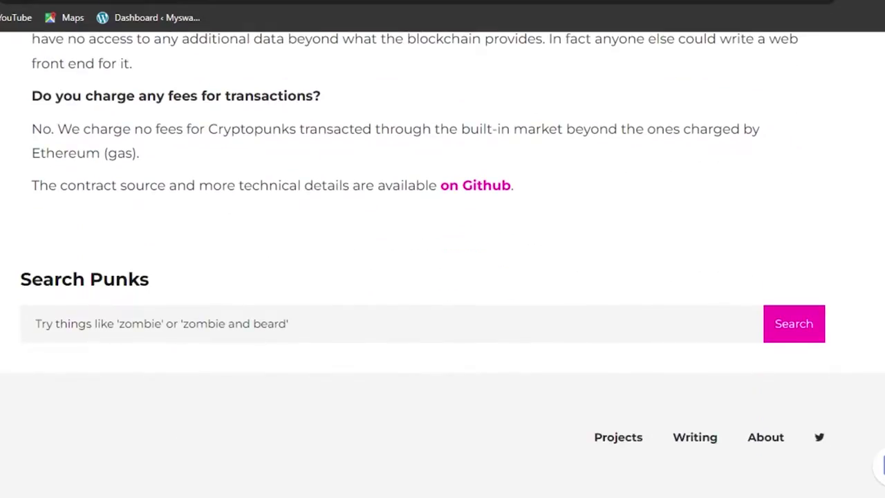
{"action": "scroll", "coordinate": [881, 465], "scroll_direction": "up", "scroll_amount": 20}
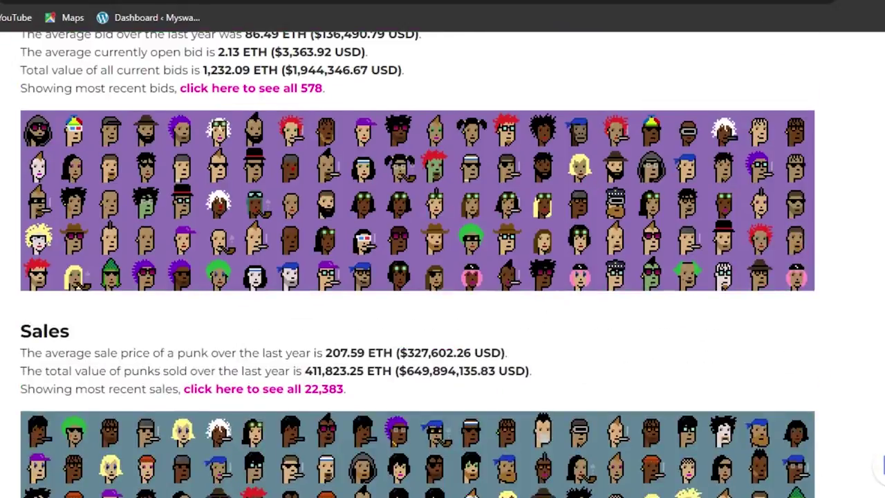
{"action": "scroll", "coordinate": [880, 464], "scroll_direction": "up", "scroll_amount": 10}
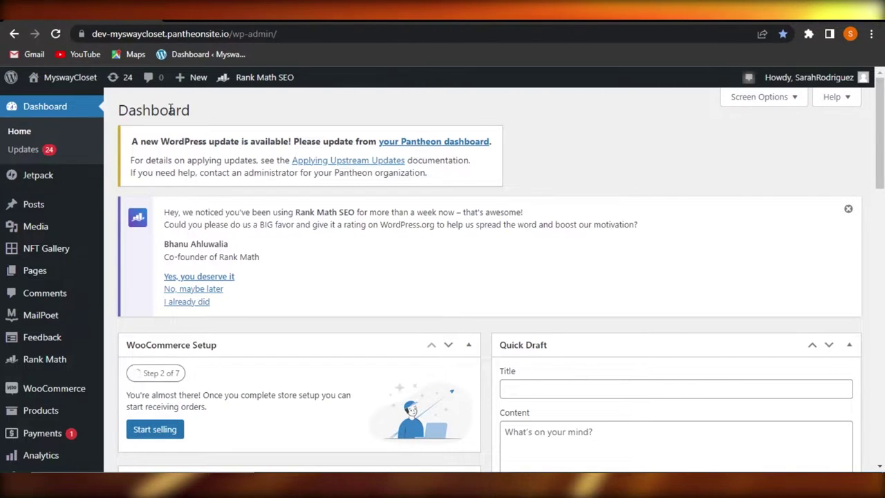
Visit the live MyswayCloset site from the WordPress dashboard and examine its front page's navigation, blog posts and sidebar.
{"action": "mouse_move", "coordinate": [60, 82]}
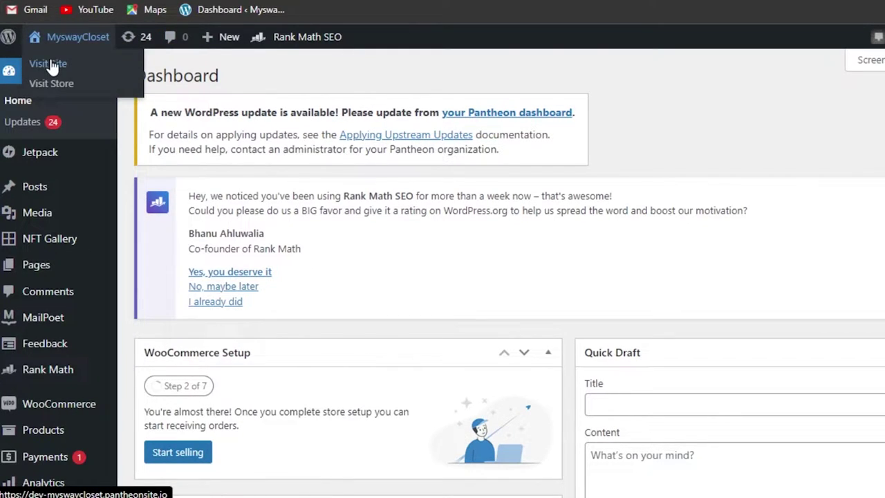
{"action": "left_click", "coordinate": [52, 65]}
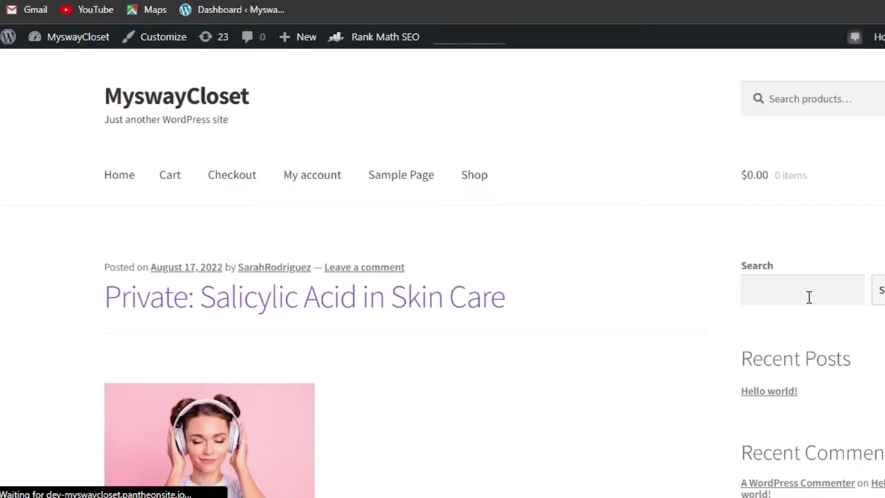
{"action": "scroll", "coordinate": [442, 277], "scroll_direction": "down", "scroll_amount": 15}
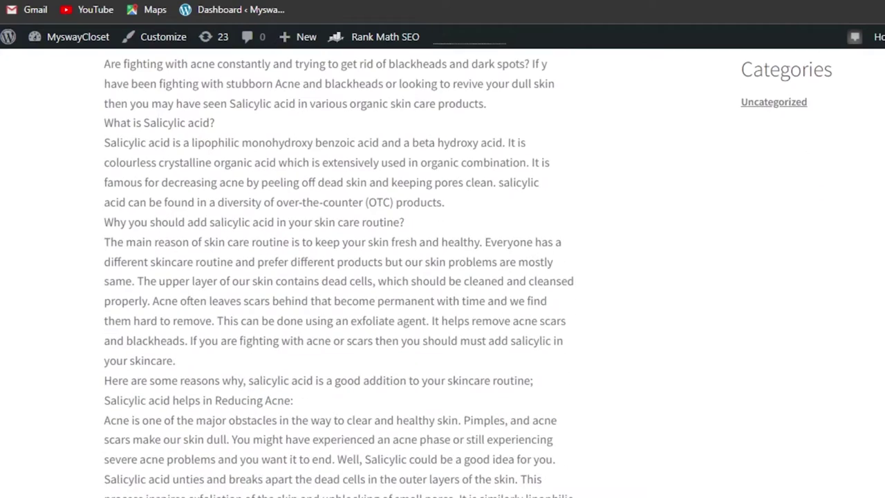
{"action": "scroll", "coordinate": [442, 277], "scroll_direction": "down", "scroll_amount": 20}
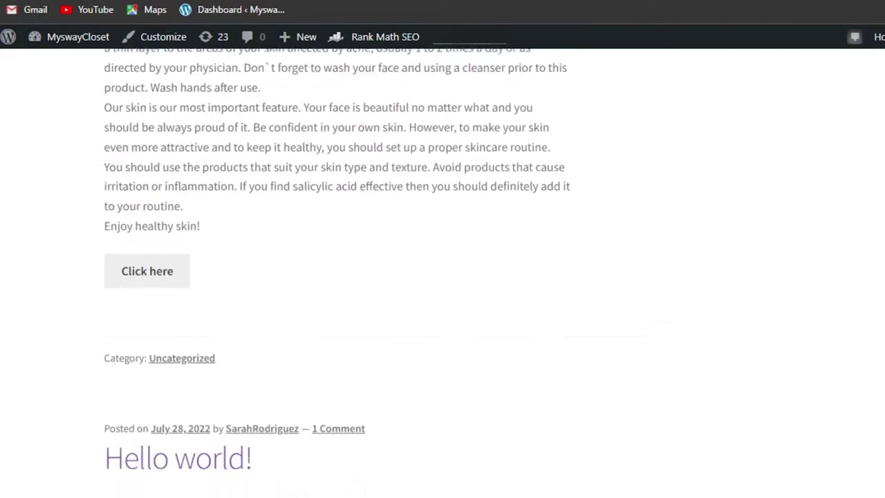
{"action": "scroll", "coordinate": [442, 276], "scroll_direction": "up", "scroll_amount": 18}
{"action": "scroll", "coordinate": [442, 277], "scroll_direction": "up", "scroll_amount": 10}
{"action": "scroll", "coordinate": [442, 276], "scroll_direction": "up", "scroll_amount": 6}
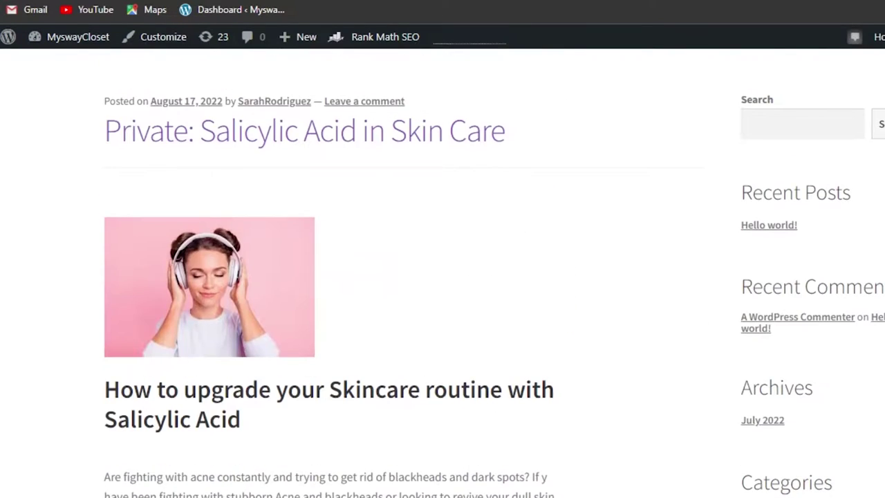
{"action": "scroll", "coordinate": [231, 325], "scroll_direction": "up", "scroll_amount": 3}
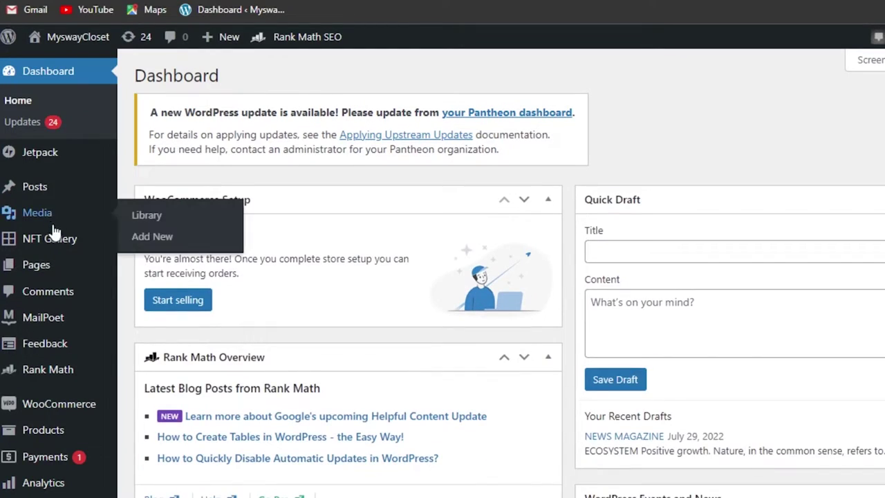
Look through the site's list of all pages and start a new page titled "Projects".
{"action": "left_click", "coordinate": [47, 272]}
{"action": "left_click", "coordinate": [150, 267]}
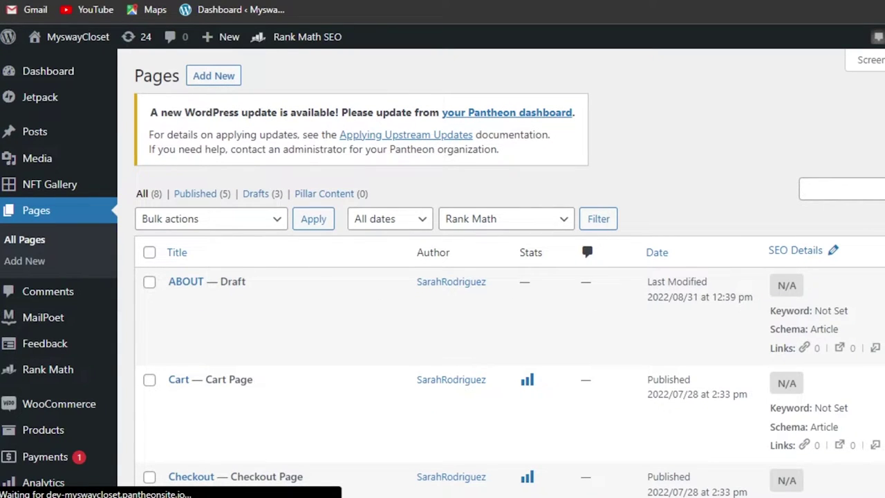
{"action": "scroll", "coordinate": [509, 276], "scroll_direction": "down", "scroll_amount": 10}
{"action": "scroll", "coordinate": [509, 276], "scroll_direction": "up", "scroll_amount": 5}
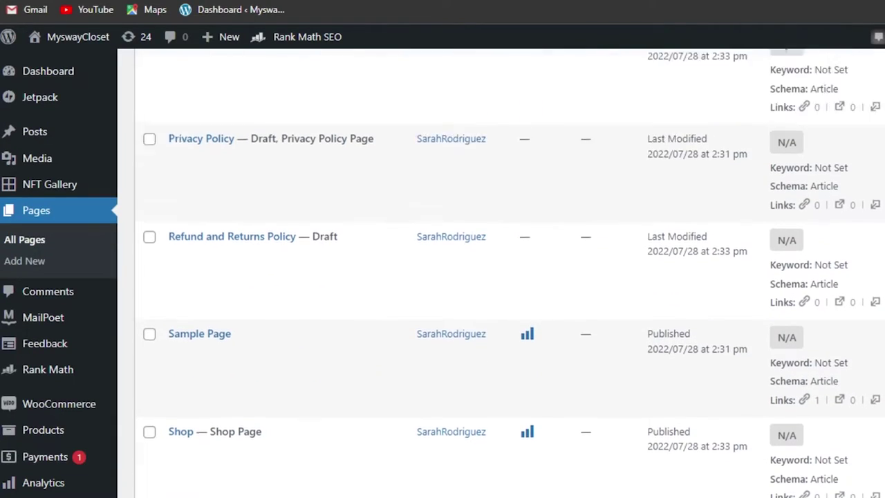
{"action": "scroll", "coordinate": [510, 276], "scroll_direction": "up", "scroll_amount": 4}
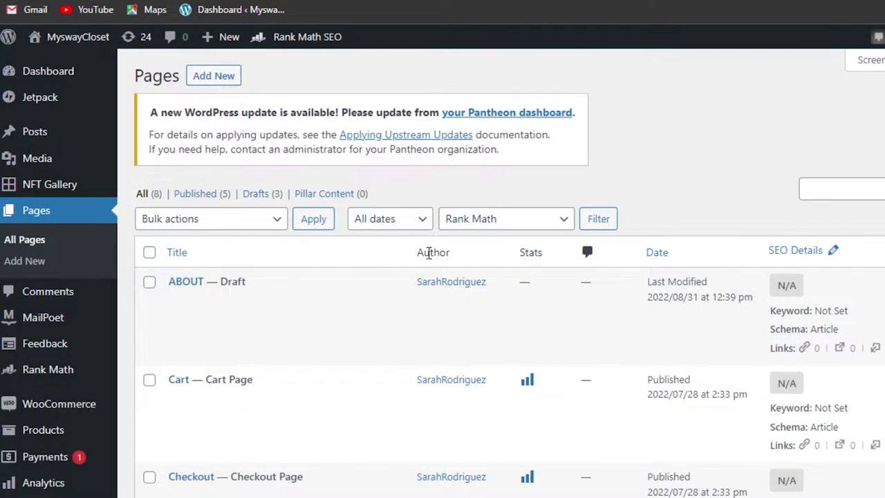
{"action": "left_click", "coordinate": [206, 81]}
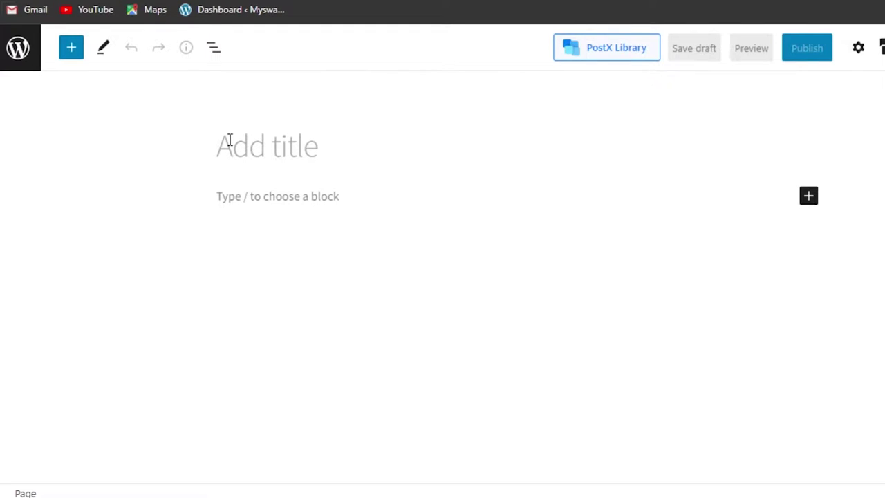
{"action": "type", "text": "Projects"}
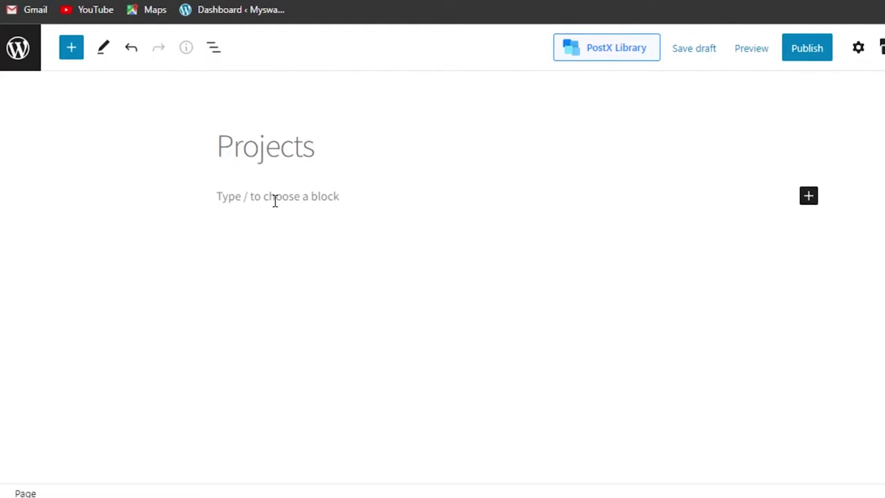
Examine the block library for the new page, including the PostX, design and embed blocks, and the quick block picker.
{"action": "left_click", "coordinate": [71, 53]}
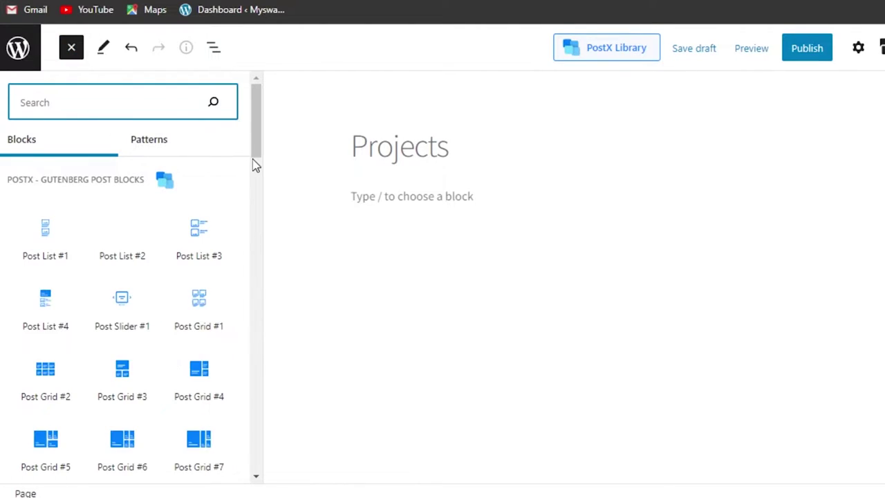
{"action": "scroll", "coordinate": [253, 122], "scroll_direction": "down", "scroll_amount": 4}
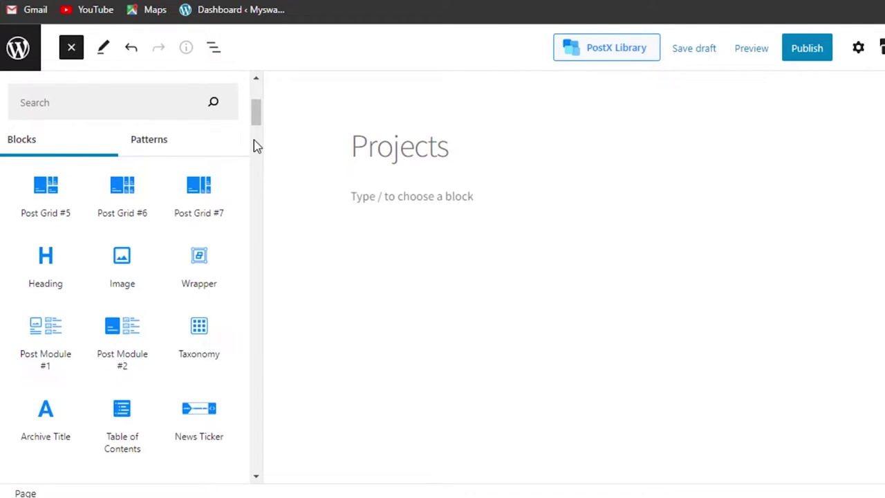
{"action": "left_click_drag", "start_coordinate": [257, 122], "coordinate": [260, 176]}
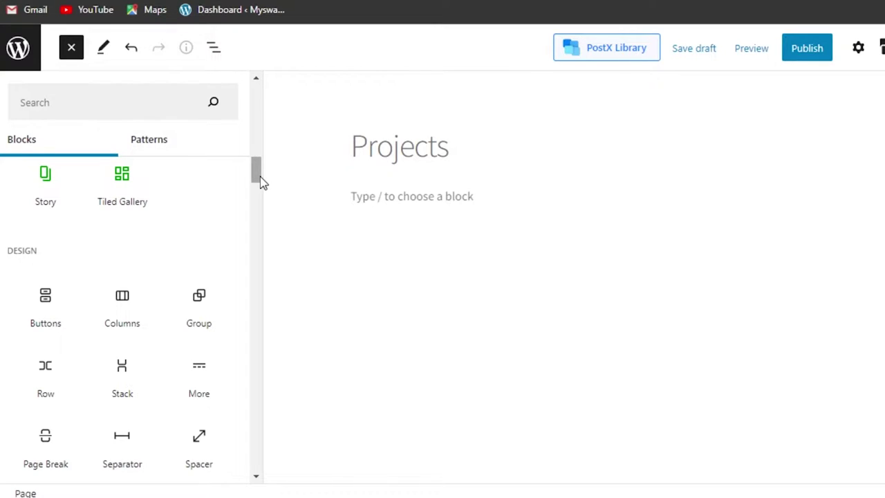
{"action": "left_click_drag", "start_coordinate": [260, 181], "coordinate": [262, 251]}
{"action": "left_click_drag", "start_coordinate": [256, 241], "coordinate": [256, 263]}
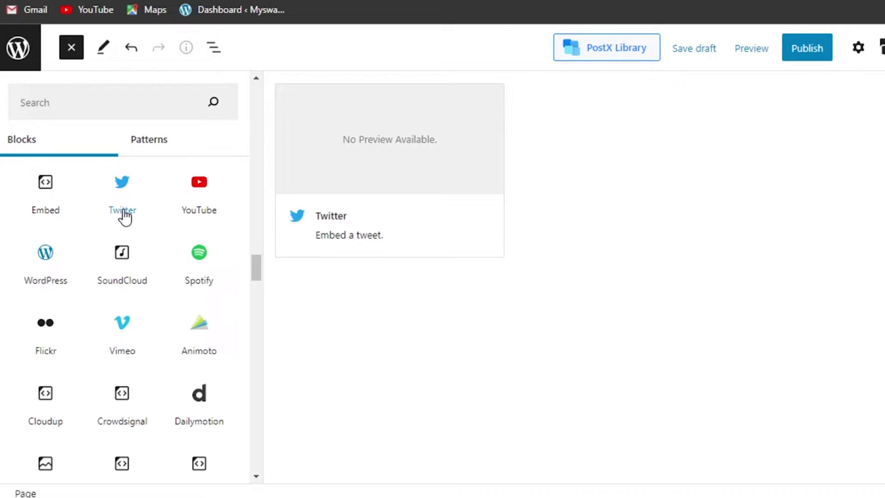
{"action": "left_click_drag", "start_coordinate": [259, 270], "coordinate": [265, 366]}
{"action": "left_click", "coordinate": [264, 366]}
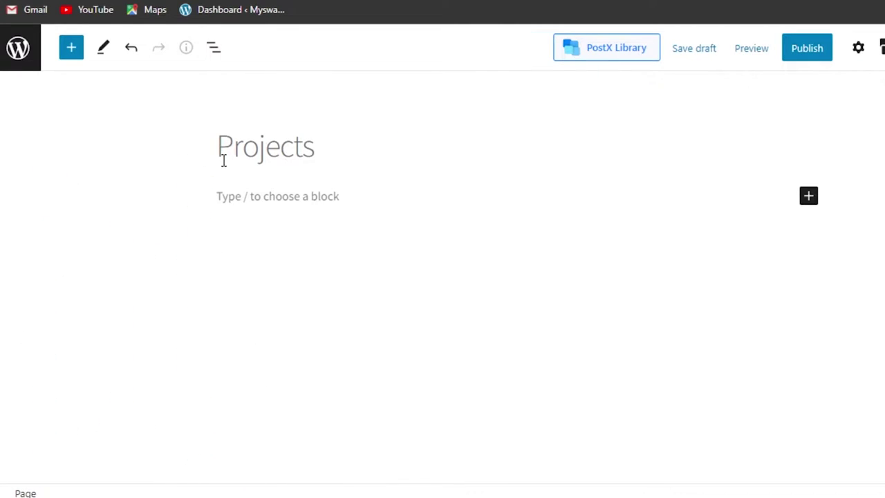
{"action": "left_click", "coordinate": [809, 197]}
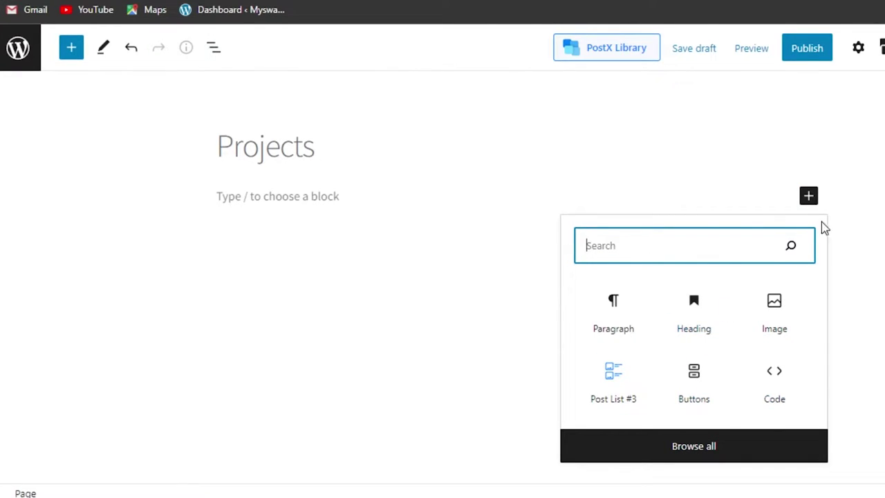
{"action": "left_click", "coordinate": [849, 151]}
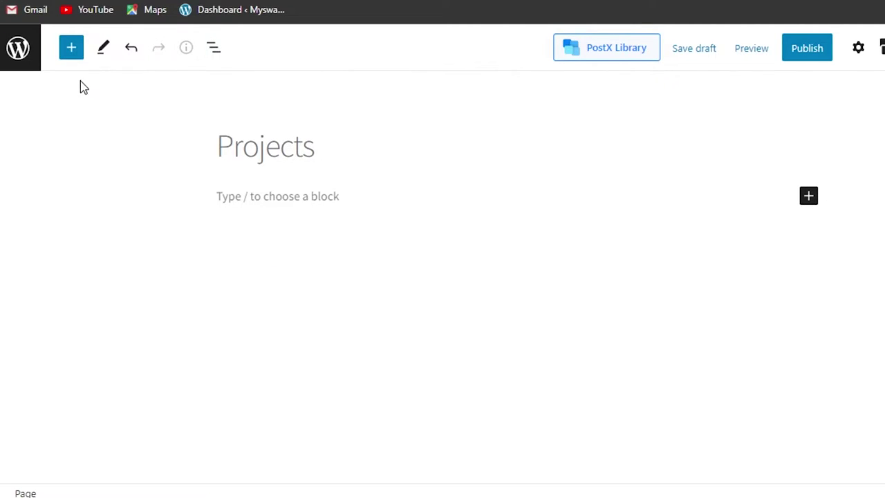
Leave the page editor without saving the Projects page, and view the punk gallery on the CryptoPunks page.
{"action": "left_click", "coordinate": [20, 0]}
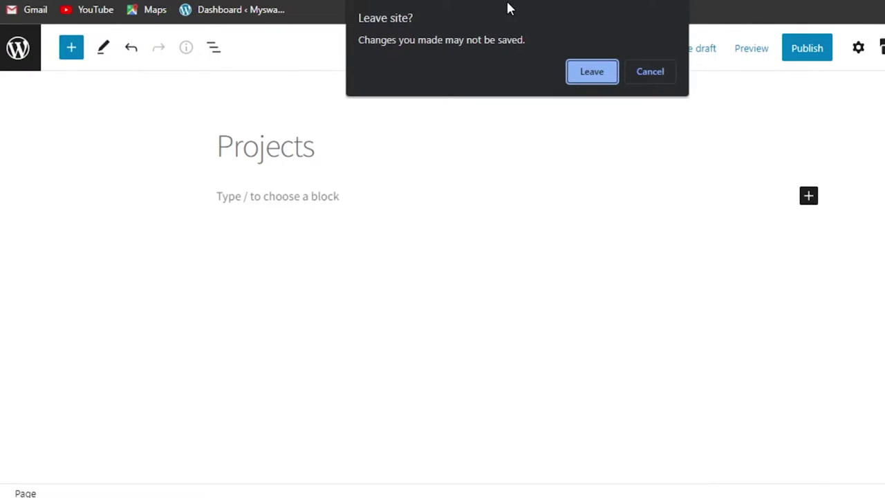
{"action": "left_click", "coordinate": [582, 78]}
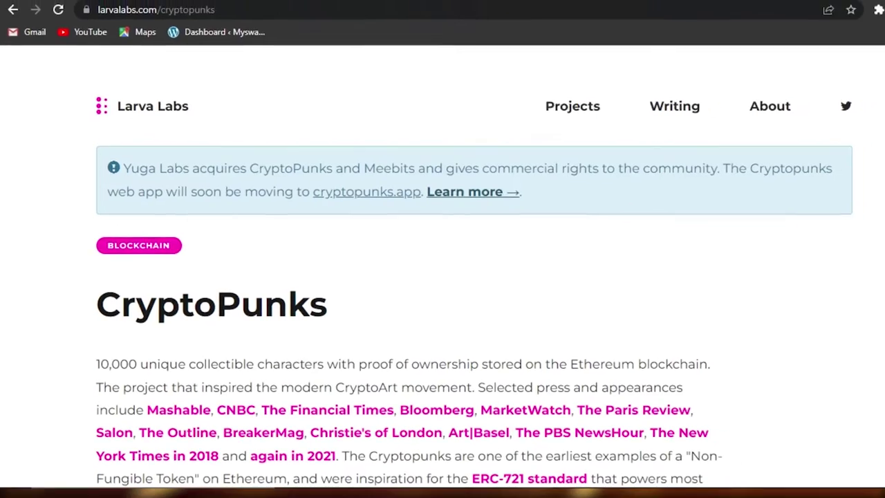
{"action": "scroll", "coordinate": [443, 276], "scroll_direction": "down", "scroll_amount": 20}
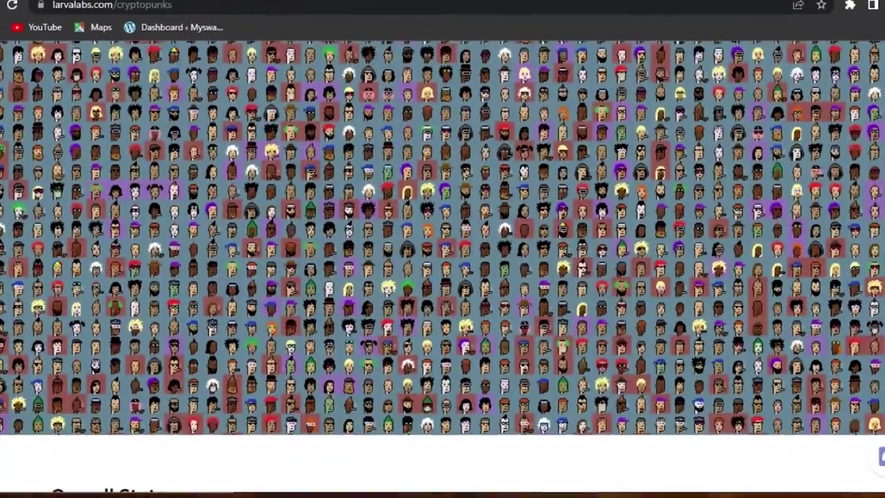
View the Largest Sales section of the CryptoPunks page.
{"action": "scroll", "coordinate": [443, 276], "scroll_direction": "up", "scroll_amount": 5}
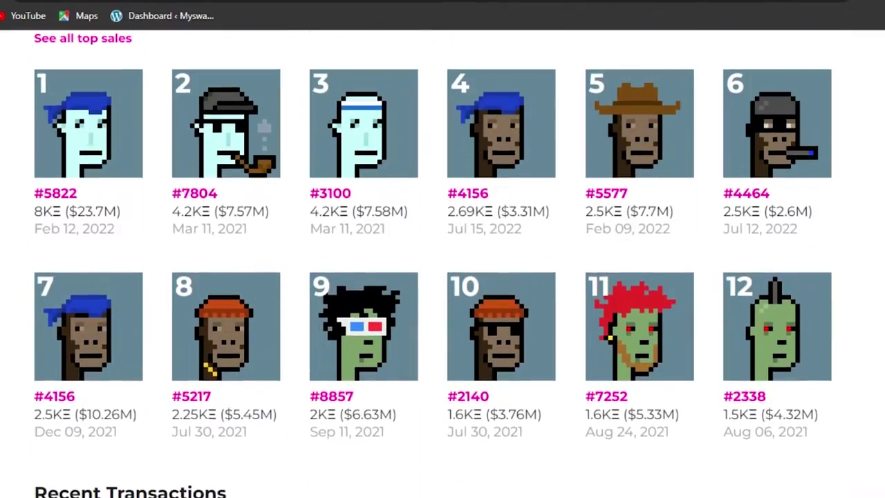
{"action": "scroll", "coordinate": [265, 211], "scroll_direction": "up", "scroll_amount": 1}
{"action": "scroll", "coordinate": [265, 211], "scroll_direction": "down", "scroll_amount": 1}
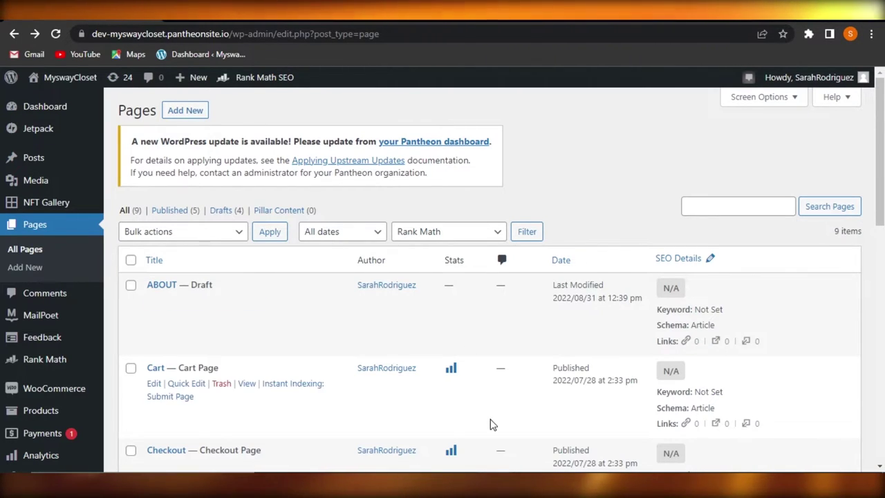
Return to the WordPress dashboard, open the page for adding new plugins and search for "nft".
{"action": "scroll", "coordinate": [490, 424], "scroll_direction": "down", "scroll_amount": 5}
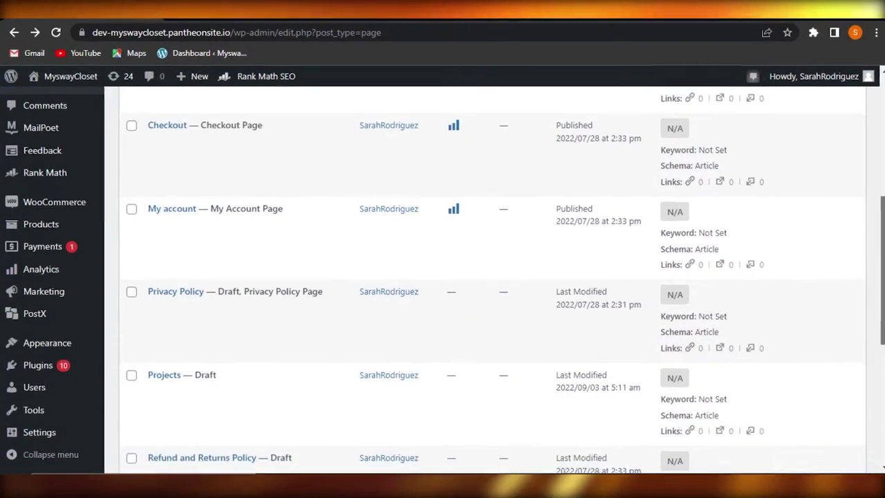
{"action": "mouse_move", "coordinate": [35, 367]}
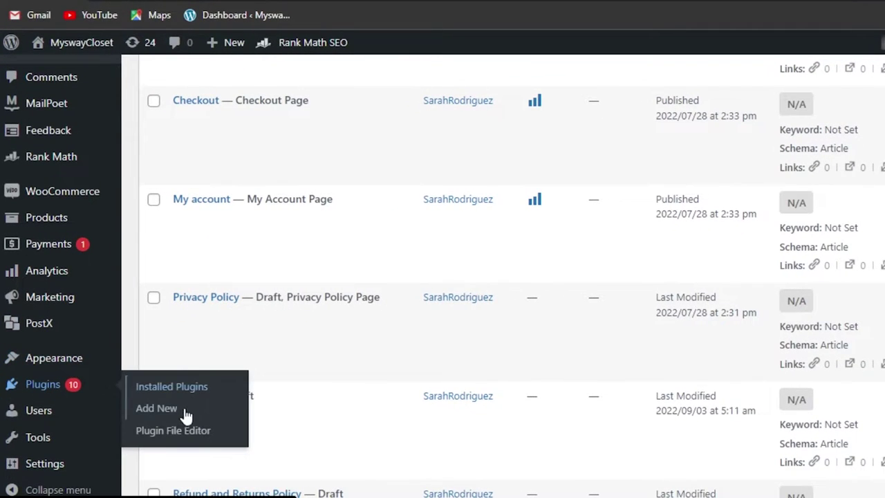
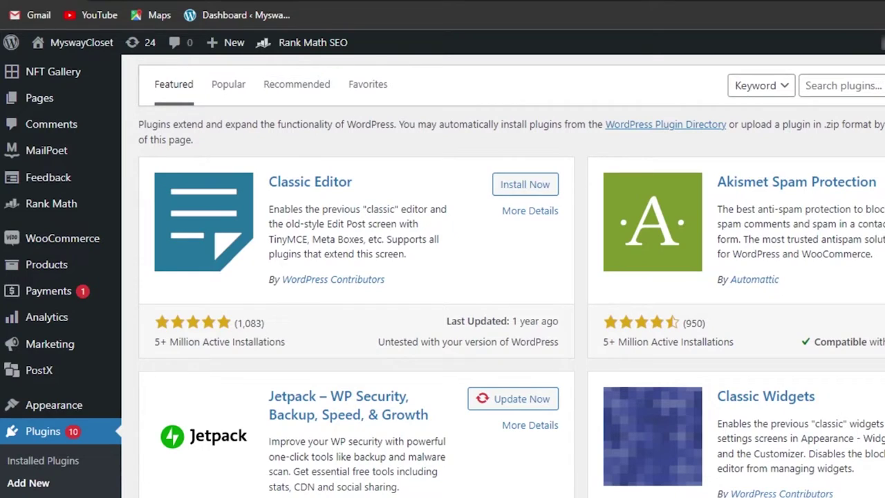
{"action": "left_click", "coordinate": [879, 81]}
{"action": "type", "text": "nft"}
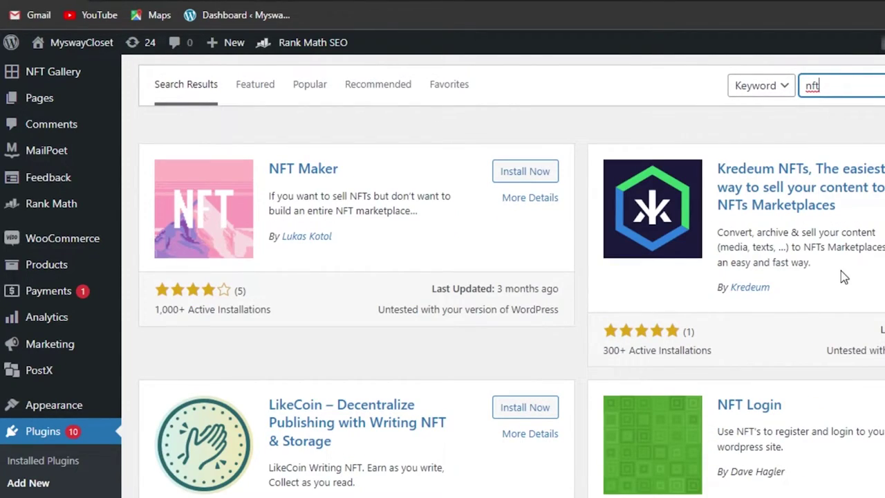
Examine the NFT plugin search results, including NFT Maker, Kredeum NFTs, NFT Gallery and Opensea.
{"action": "scroll", "coordinate": [442, 277], "scroll_direction": "up", "scroll_amount": 2}
{"action": "scroll", "coordinate": [442, 276], "scroll_direction": "down", "scroll_amount": 3}
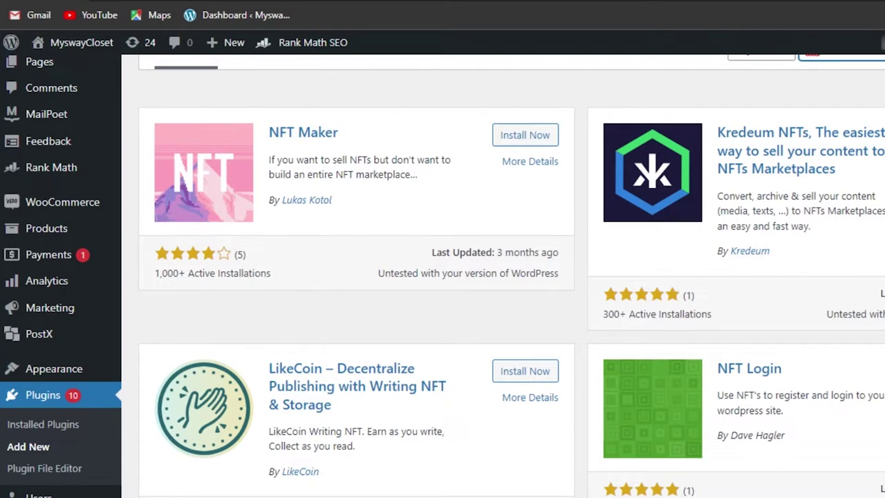
{"action": "scroll", "coordinate": [443, 277], "scroll_direction": "down", "scroll_amount": 9}
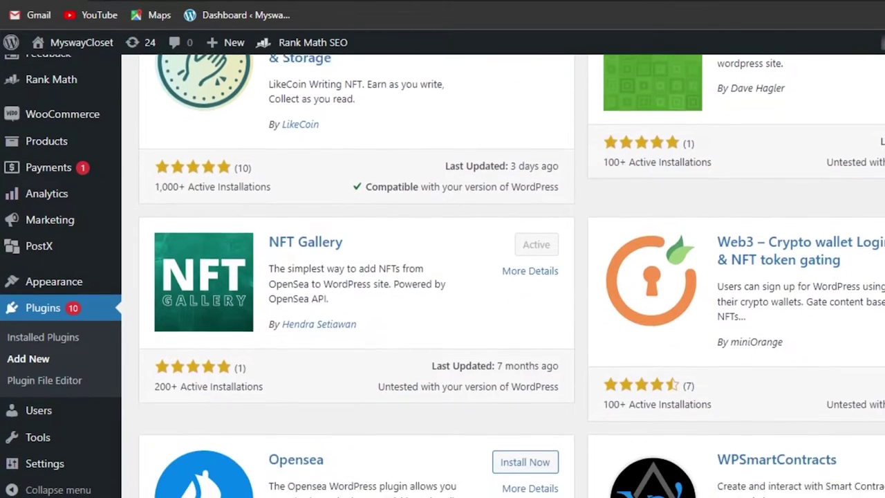
{"action": "scroll", "coordinate": [442, 277], "scroll_direction": "up", "scroll_amount": 5}
{"action": "scroll", "coordinate": [442, 276], "scroll_direction": "down", "scroll_amount": 4}
{"action": "scroll", "coordinate": [442, 277], "scroll_direction": "up", "scroll_amount": 1}
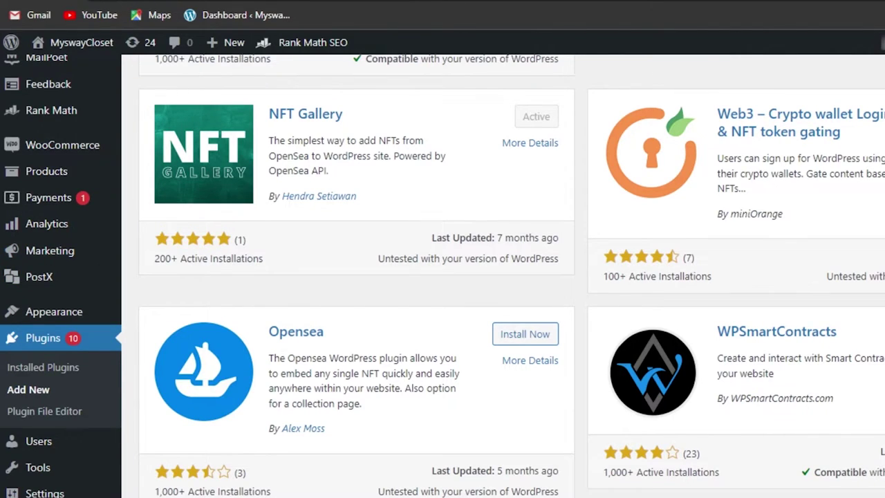
Open the NFT Gallery plugin's settings and review its API key, type, collection slug, style, limit and shortcode sections.
{"action": "scroll", "coordinate": [448, 194], "scroll_direction": "up", "scroll_amount": 5}
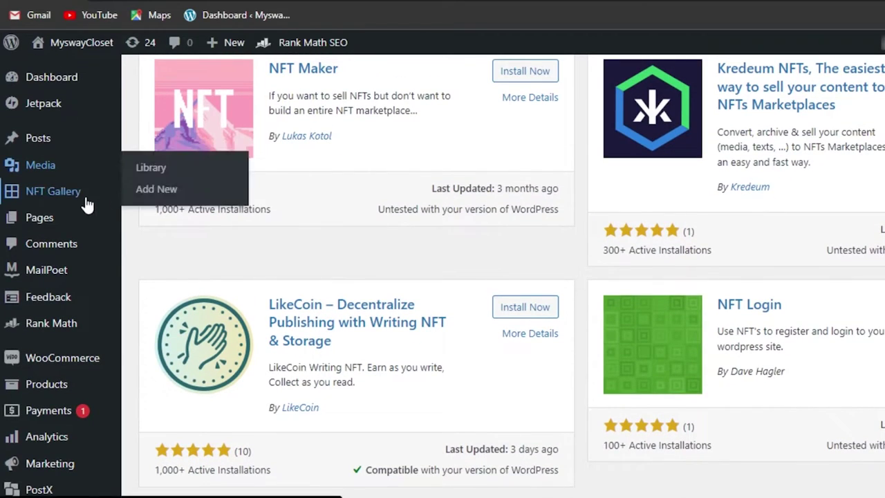
{"action": "left_click", "coordinate": [43, 195]}
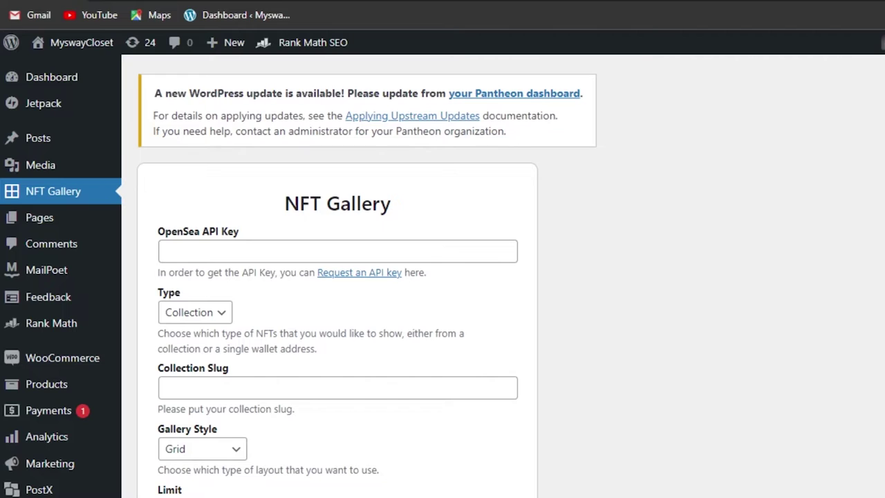
{"action": "scroll", "coordinate": [443, 276], "scroll_direction": "down", "scroll_amount": 3}
{"action": "scroll", "coordinate": [443, 277], "scroll_direction": "up", "scroll_amount": 2}
{"action": "scroll", "coordinate": [443, 221], "scroll_direction": "down", "scroll_amount": 3}
{"action": "scroll", "coordinate": [443, 221], "scroll_direction": "up", "scroll_amount": 1}
{"action": "scroll", "coordinate": [443, 221], "scroll_direction": "down", "scroll_amount": 1}
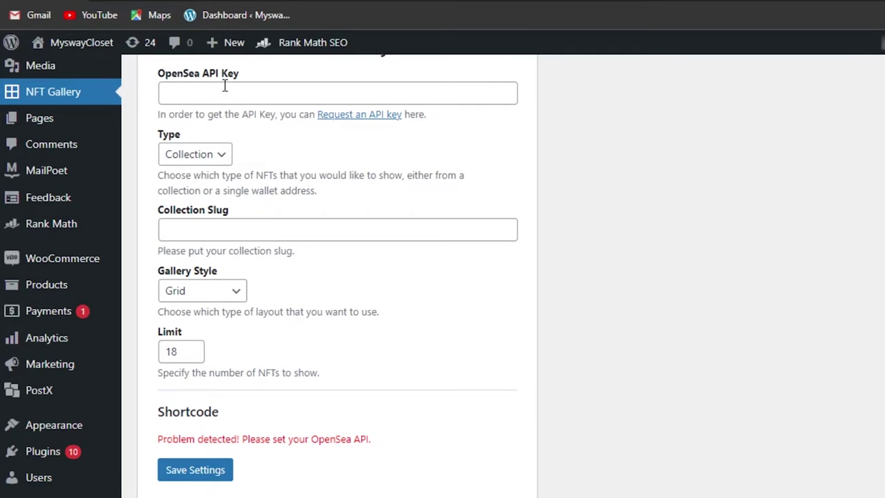
Examine the available NFT Type and Gallery Style options, keeping Collection and Grid selected.
{"action": "left_click", "coordinate": [205, 154]}
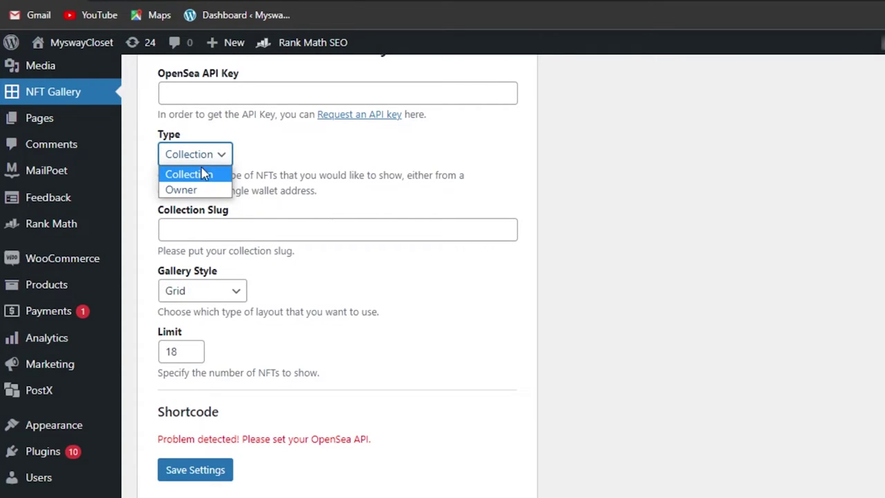
{"action": "left_click", "coordinate": [201, 229]}
{"action": "left_click", "coordinate": [206, 293]}
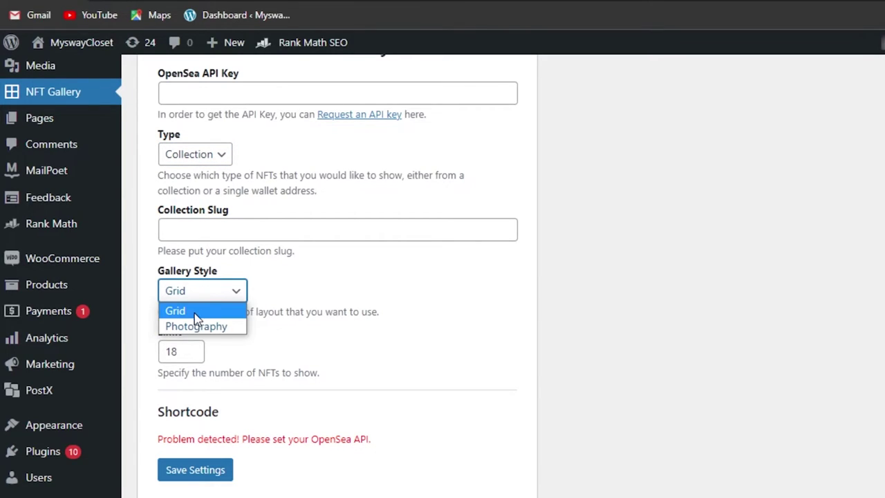
{"action": "left_click", "coordinate": [310, 316]}
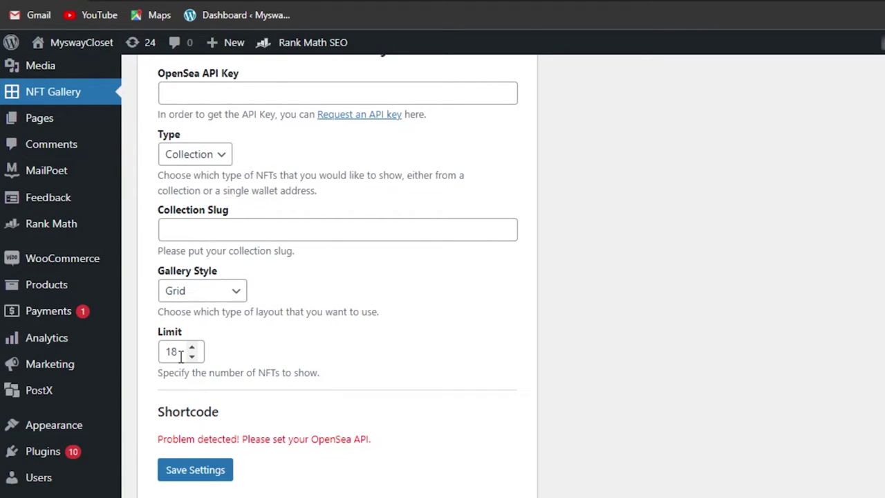
Set the gallery's limit of NFTs to show to 20 and make the OpenSea API Key field ready for entry.
{"action": "left_click", "coordinate": [191, 348]}
{"action": "left_click", "coordinate": [191, 347]}
{"action": "left_click", "coordinate": [192, 348]}
{"action": "left_click", "coordinate": [192, 347]}
{"action": "left_click", "coordinate": [193, 358]}
{"action": "left_click", "coordinate": [192, 358]}
{"action": "left_click", "coordinate": [193, 359]}
{"action": "left_click", "coordinate": [193, 358]}
{"action": "left_click", "coordinate": [193, 349]}
{"action": "left_click", "coordinate": [192, 349]}
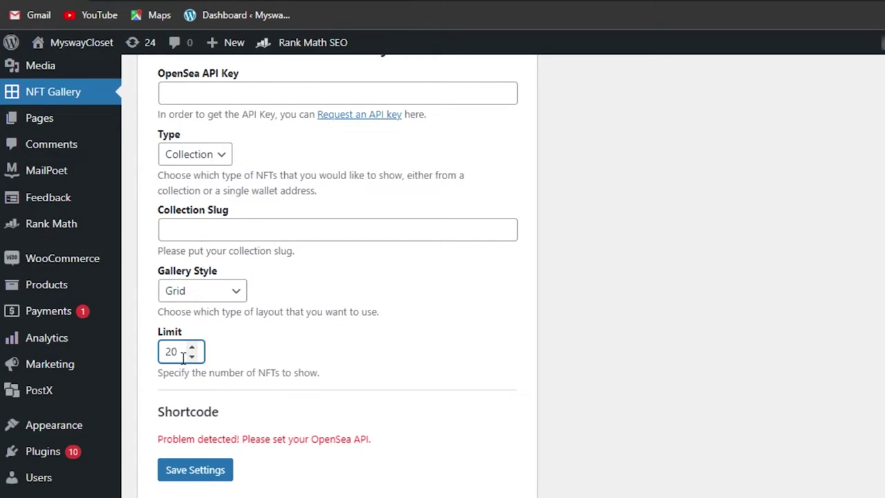
{"action": "left_click", "coordinate": [223, 92]}
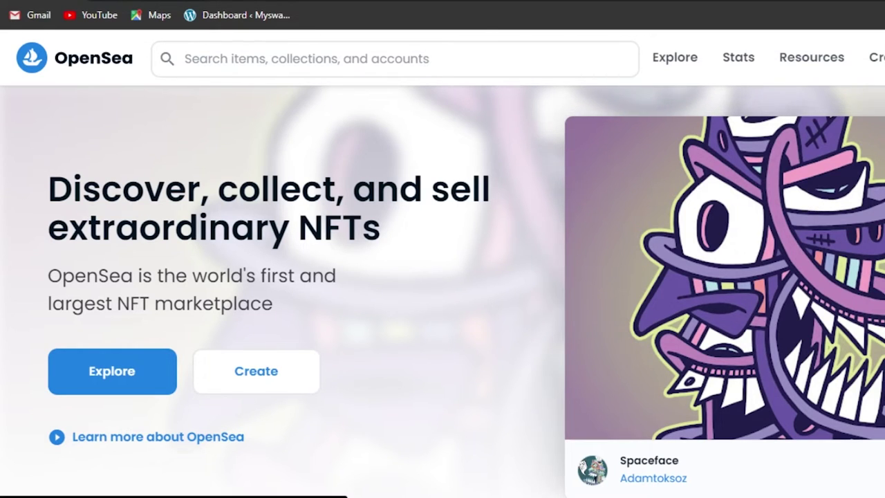
Switch to the OpenSea site and browse its home page's featured projects, top collections and section on creating and selling NFTs.
{"action": "scroll", "coordinate": [466, 291], "scroll_direction": "down", "scroll_amount": 2}
{"action": "scroll", "coordinate": [442, 277], "scroll_direction": "down", "scroll_amount": 10}
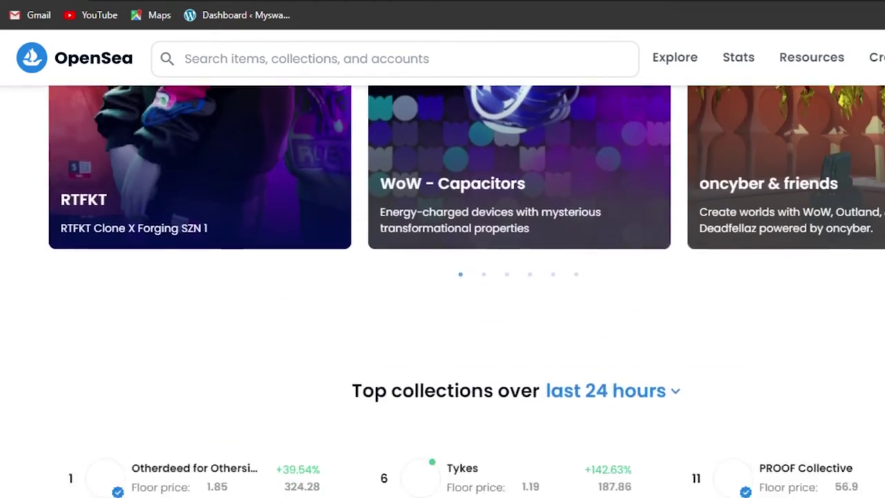
{"action": "scroll", "coordinate": [443, 276], "scroll_direction": "up", "scroll_amount": 3}
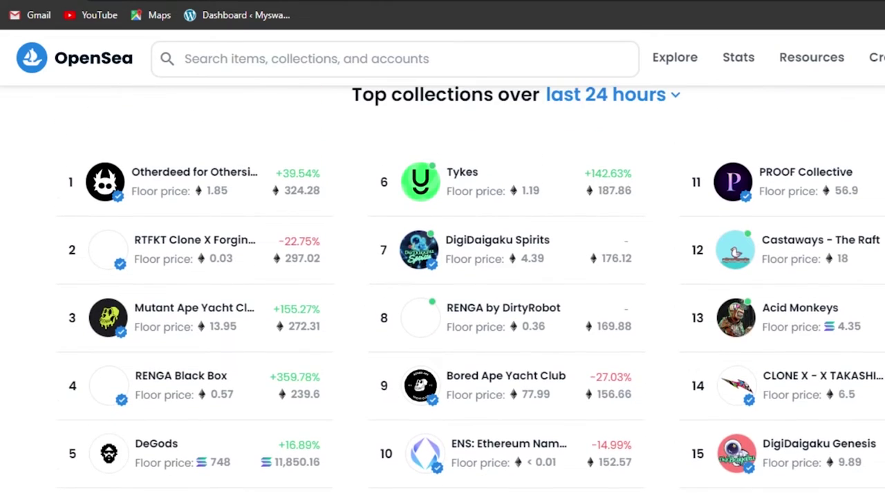
{"action": "scroll", "coordinate": [443, 276], "scroll_direction": "down", "scroll_amount": 1}
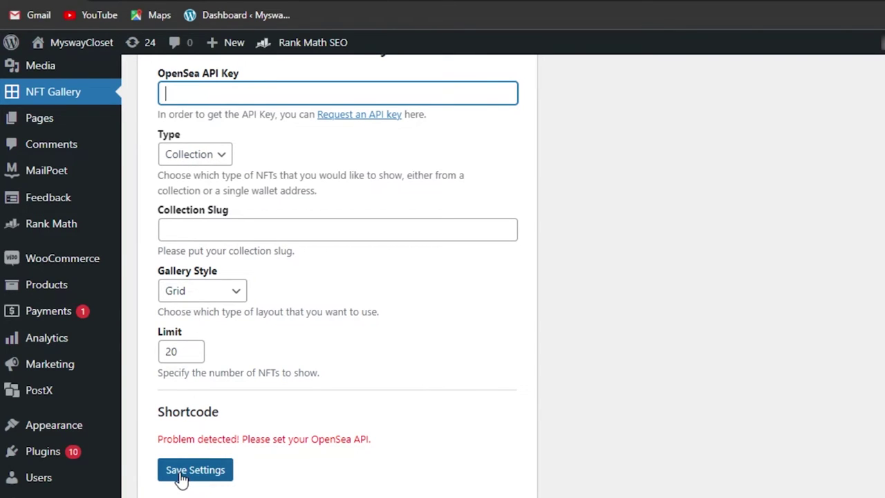
{"action": "scroll", "coordinate": [337, 277], "scroll_direction": "up", "scroll_amount": 3}
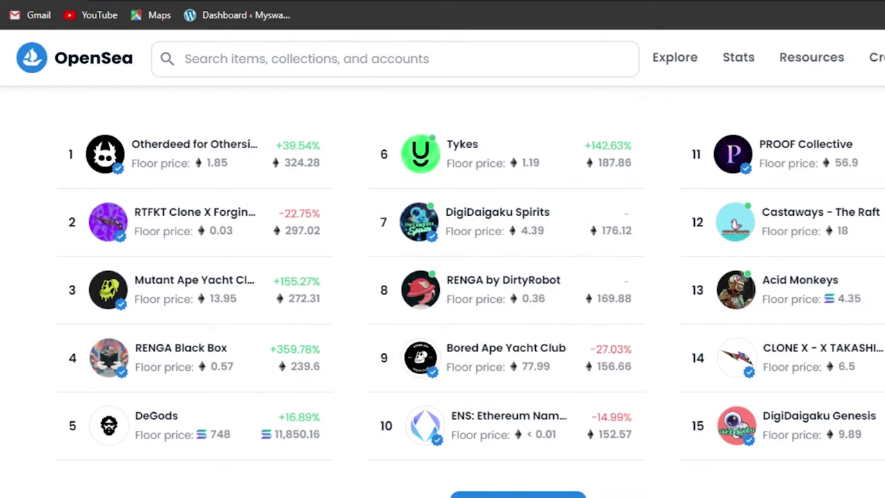
{"action": "scroll", "coordinate": [879, 294], "scroll_direction": "down", "scroll_amount": 5}
{"action": "scroll", "coordinate": [443, 290], "scroll_direction": "down", "scroll_amount": 3}
{"action": "scroll", "coordinate": [443, 291], "scroll_direction": "down", "scroll_amount": 4}
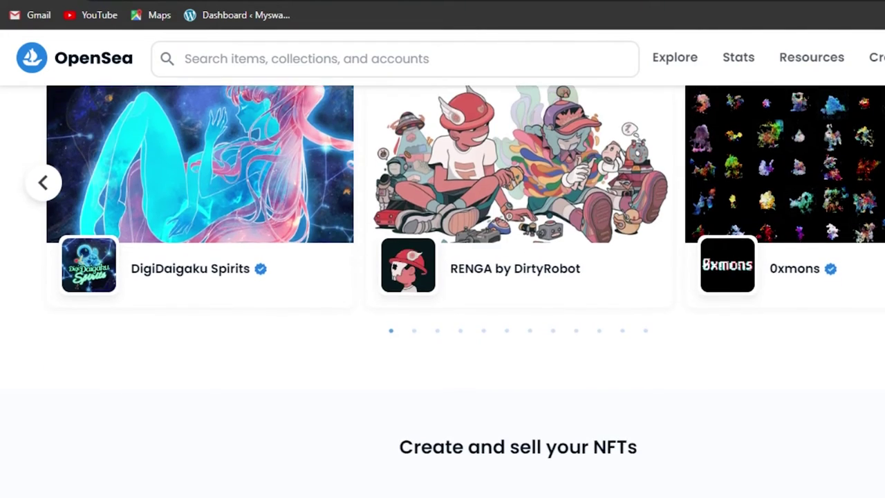
{"action": "scroll", "coordinate": [443, 290], "scroll_direction": "down", "scroll_amount": 1}
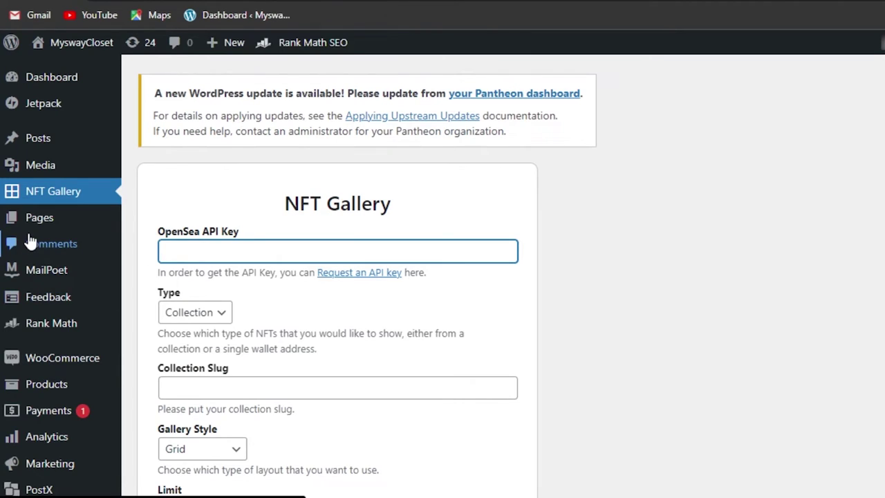
Switch to the CryptoPunks page and examine its largest sales, bids, sales, punk gallery and introductory text.
{"action": "mouse_move", "coordinate": [34, 232]}
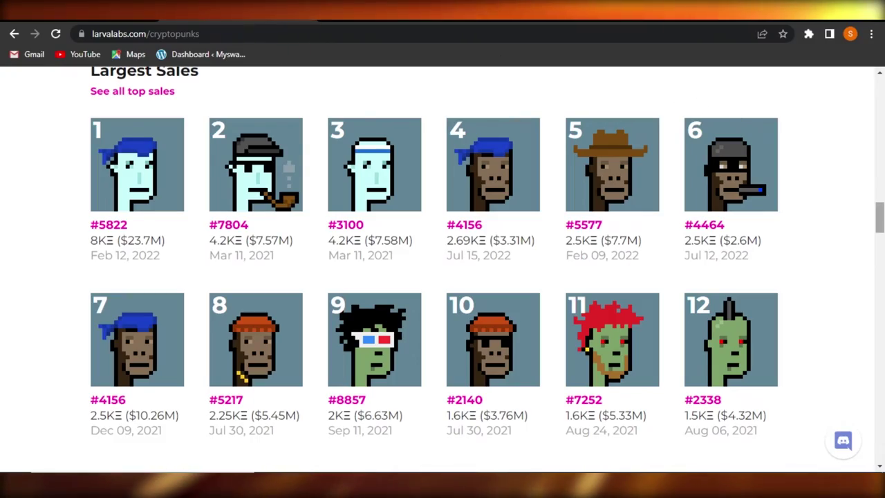
{"action": "scroll", "coordinate": [443, 277], "scroll_direction": "down", "scroll_amount": 15}
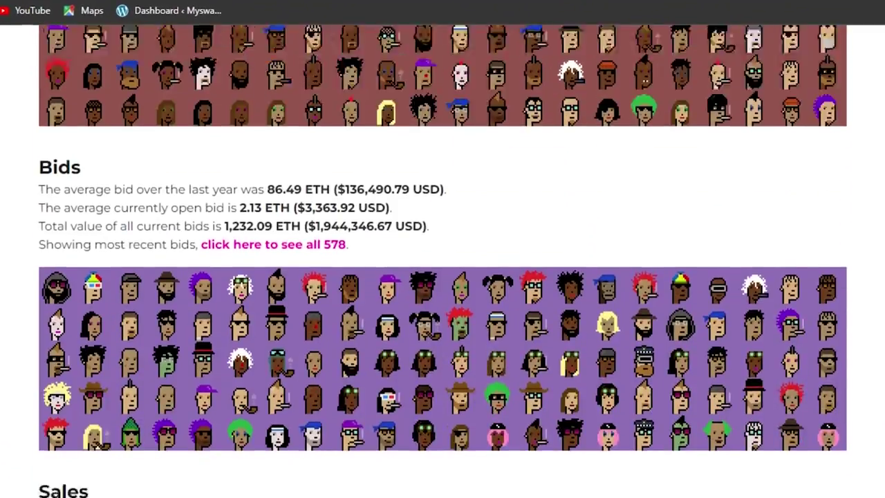
{"action": "scroll", "coordinate": [443, 277], "scroll_direction": "down", "scroll_amount": 15}
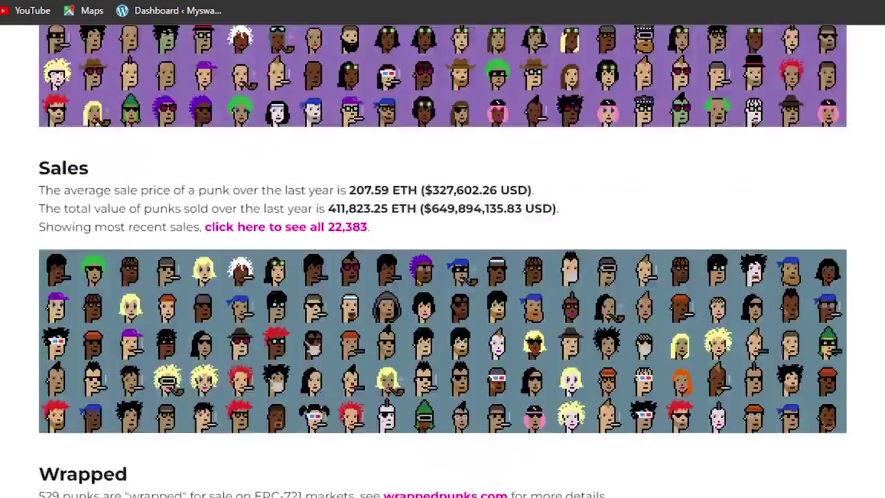
{"action": "scroll", "coordinate": [442, 277], "scroll_direction": "up", "scroll_amount": 20}
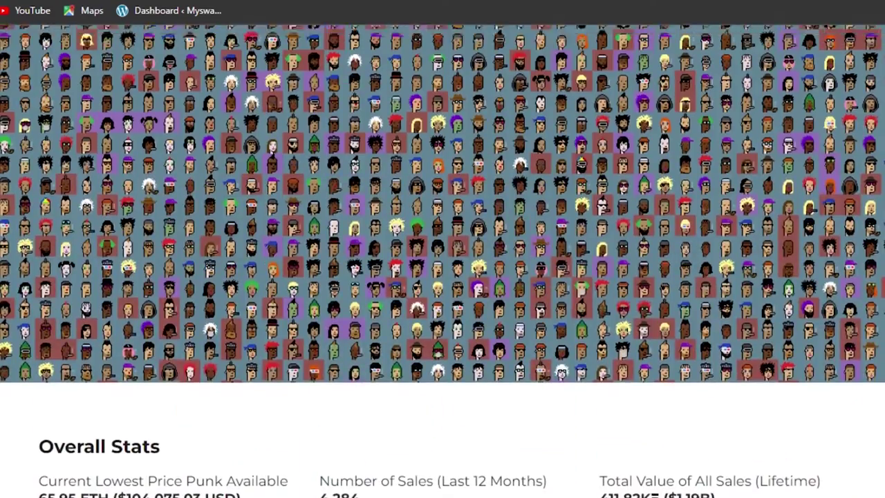
{"action": "scroll", "coordinate": [442, 277], "scroll_direction": "up", "scroll_amount": 5}
{"action": "scroll", "coordinate": [443, 277], "scroll_direction": "down", "scroll_amount": 2}
{"action": "scroll", "coordinate": [442, 277], "scroll_direction": "up", "scroll_amount": 1}
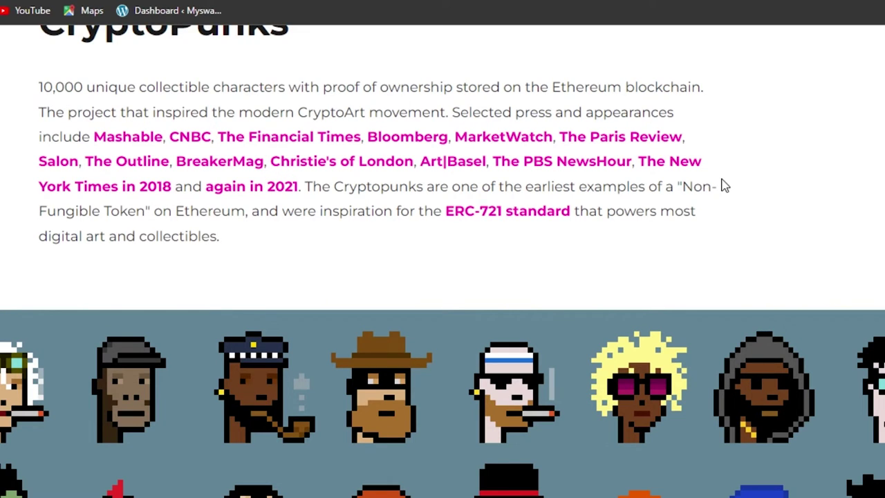
{"action": "scroll", "coordinate": [443, 262], "scroll_direction": "down", "scroll_amount": 3}
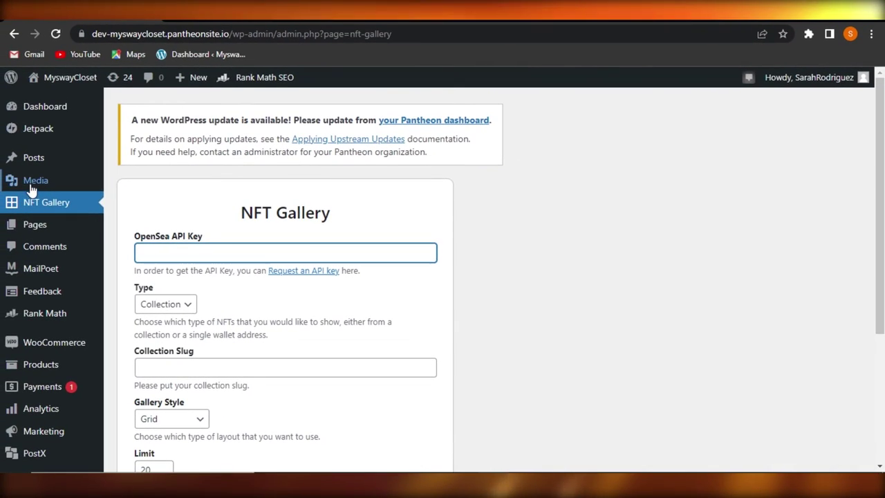
Open the WordPress Dashboard home and look through its setup, draft, comment and statistics widgets.
{"action": "mouse_move", "coordinate": [30, 183]}
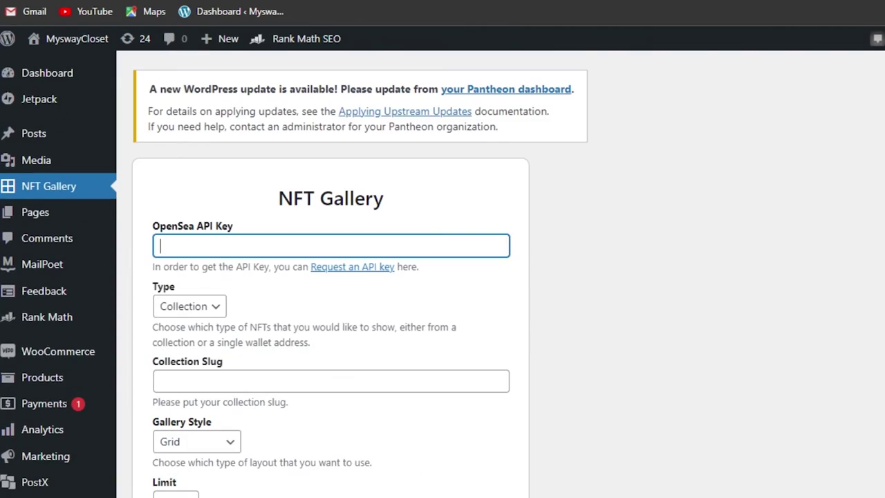
{"action": "mouse_move", "coordinate": [38, 80]}
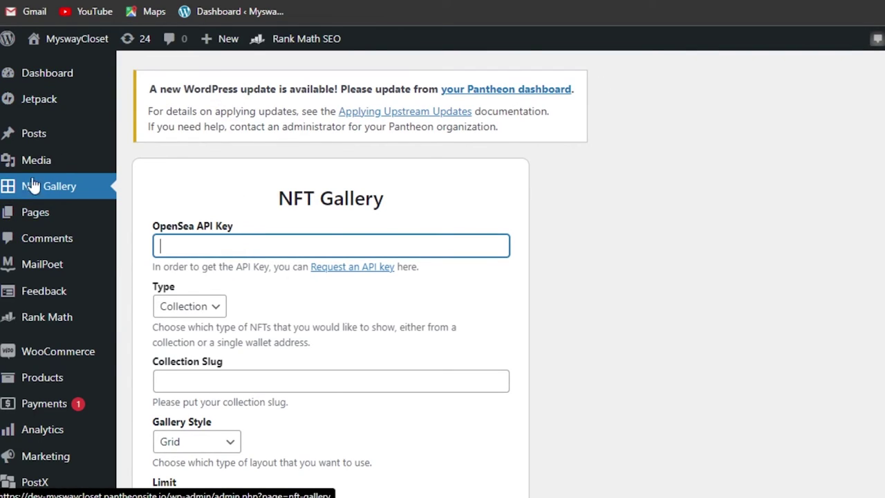
{"action": "left_click", "coordinate": [40, 81]}
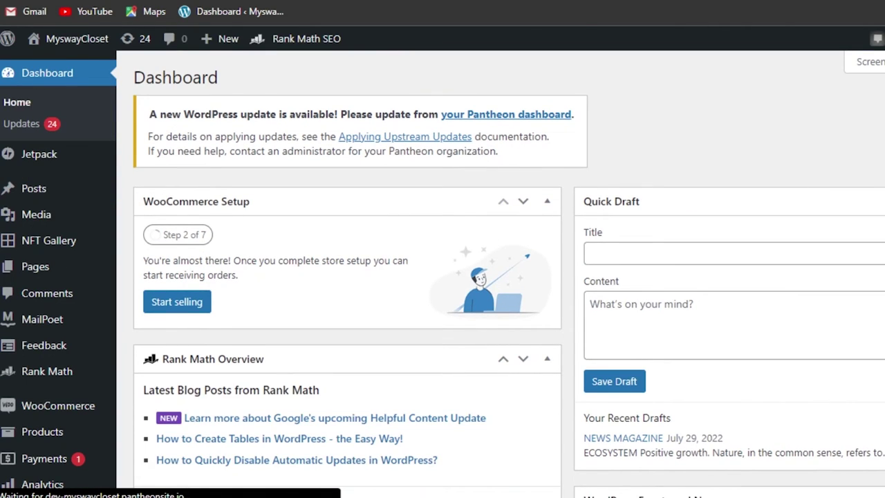
{"action": "scroll", "coordinate": [509, 276], "scroll_direction": "down", "scroll_amount": 15}
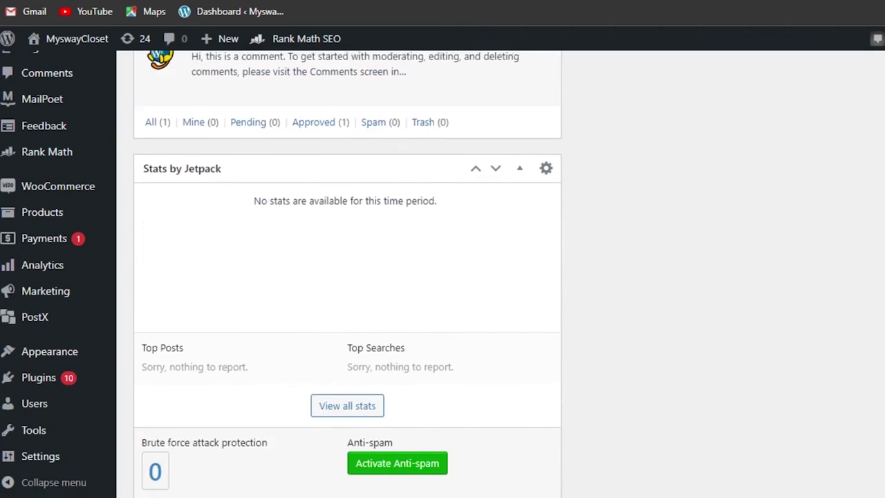
{"action": "scroll", "coordinate": [509, 277], "scroll_direction": "up", "scroll_amount": 15}
Go back to the CryptoPunks page and view the sample punks and the full punk gallery.
{"action": "scroll", "coordinate": [509, 276], "scroll_direction": "down", "scroll_amount": 3}
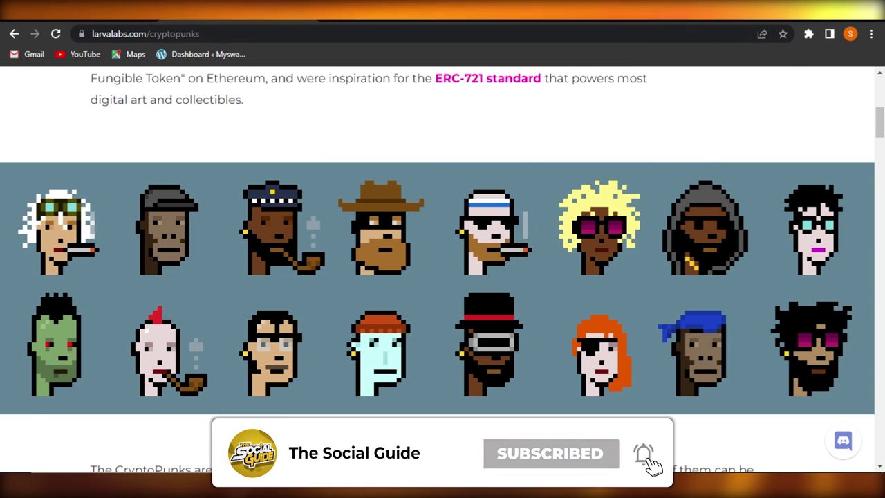
{"action": "scroll", "coordinate": [442, 276], "scroll_direction": "down", "scroll_amount": 5}
{"action": "scroll", "coordinate": [566, 299], "scroll_direction": "down", "scroll_amount": 6}
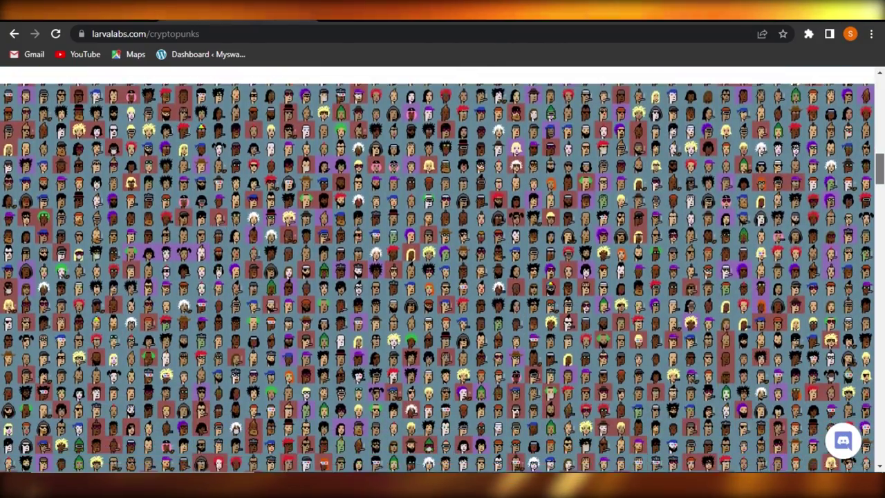